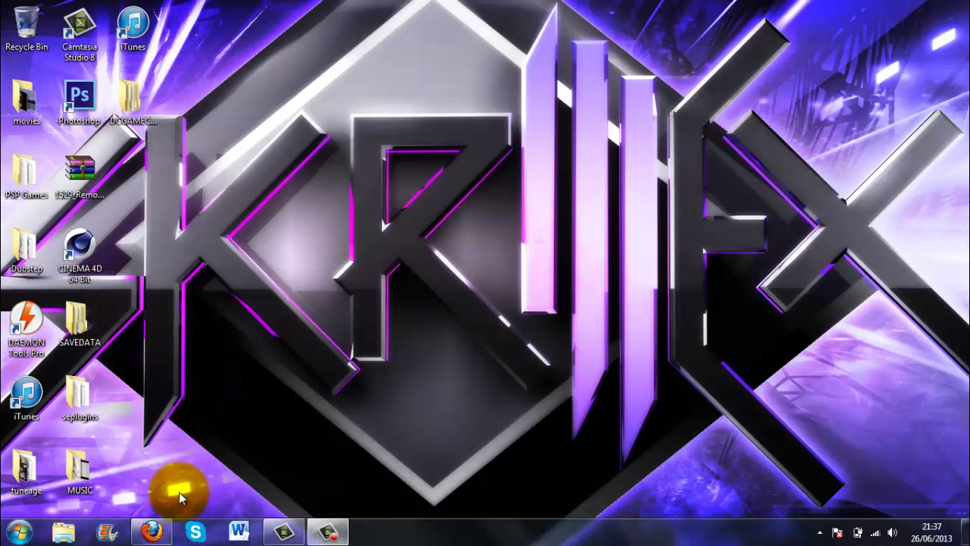
- Bring the Outlook.com email back into view and close the browser upgrade banner
mouse_move(154, 534)
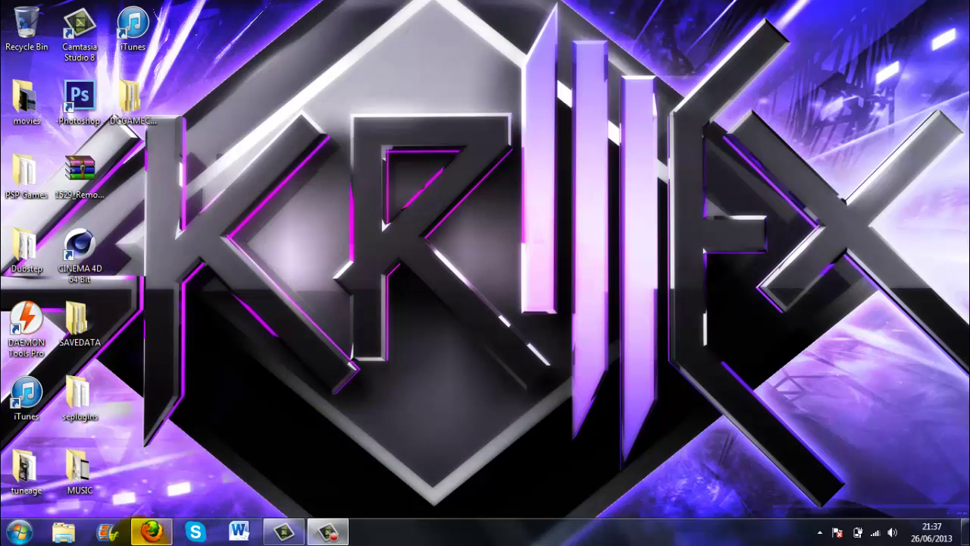
left_click(159, 531)
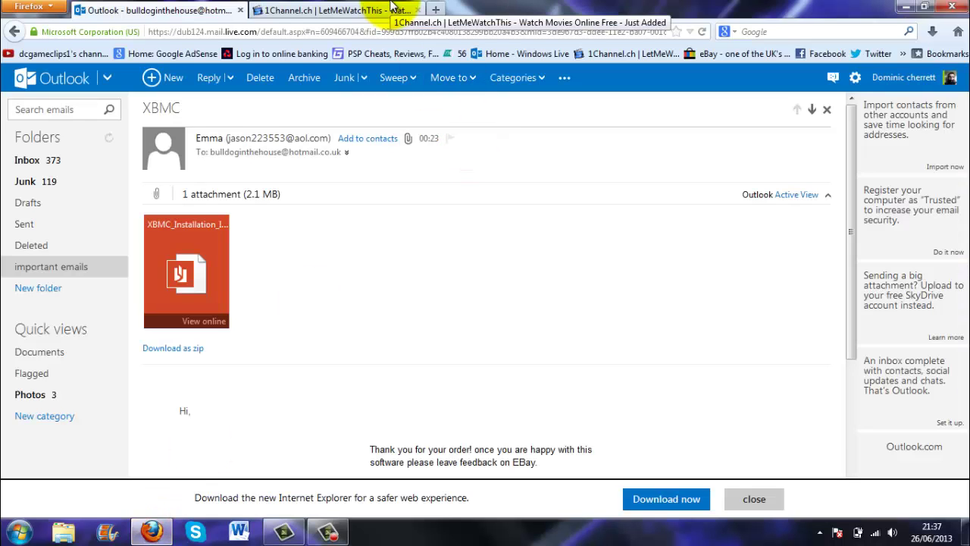
left_click(393, 8)
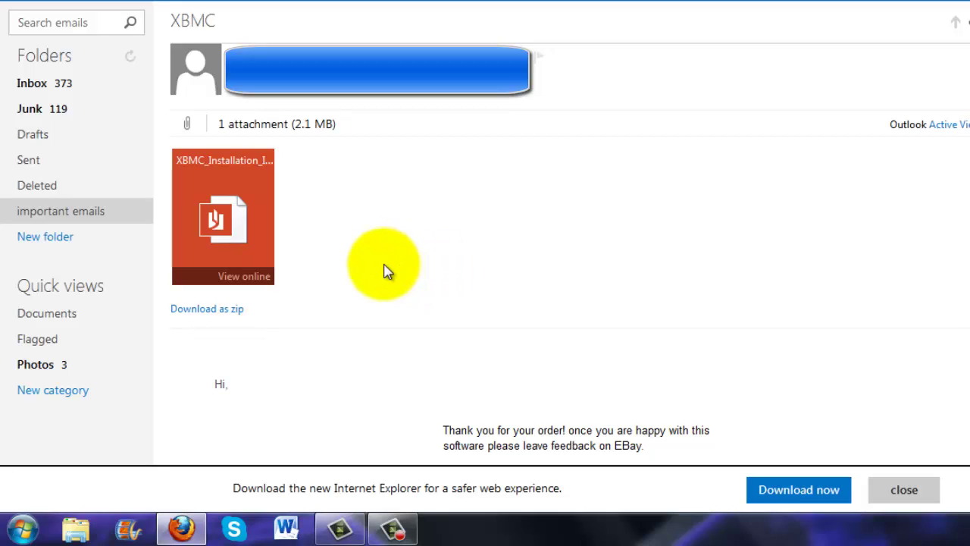
left_click(891, 490)
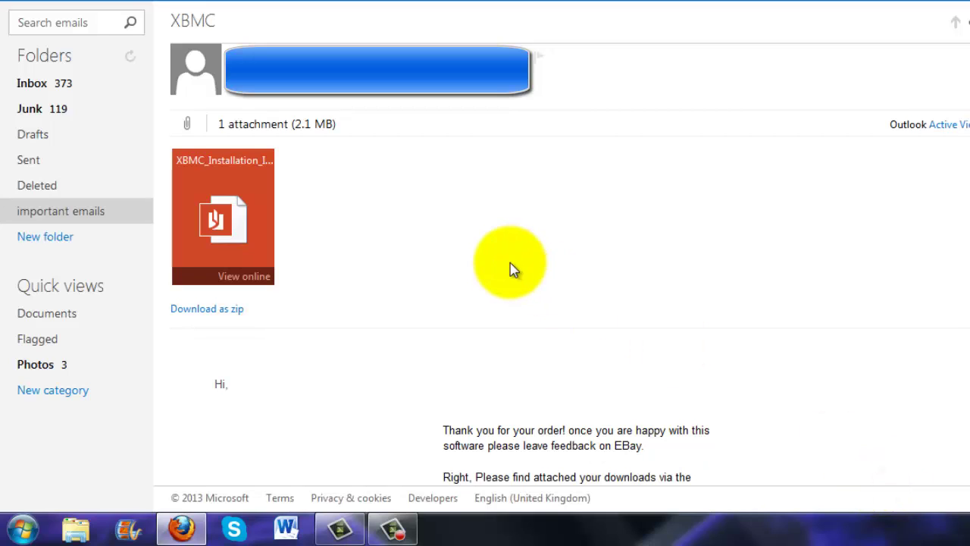
- Save the XBMC_Installation_Instructions PDF attachment and open it from the downloads list
left_click(252, 232)
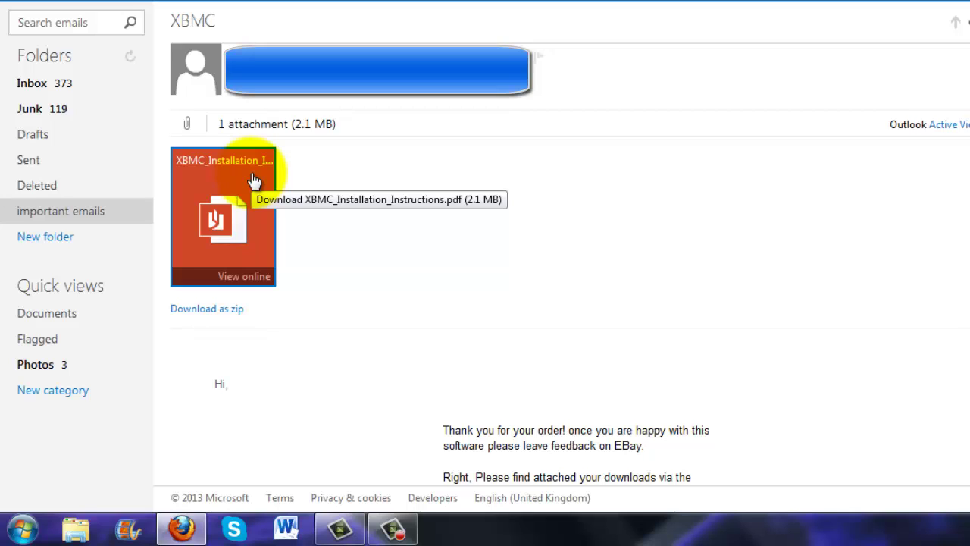
left_click(253, 180)
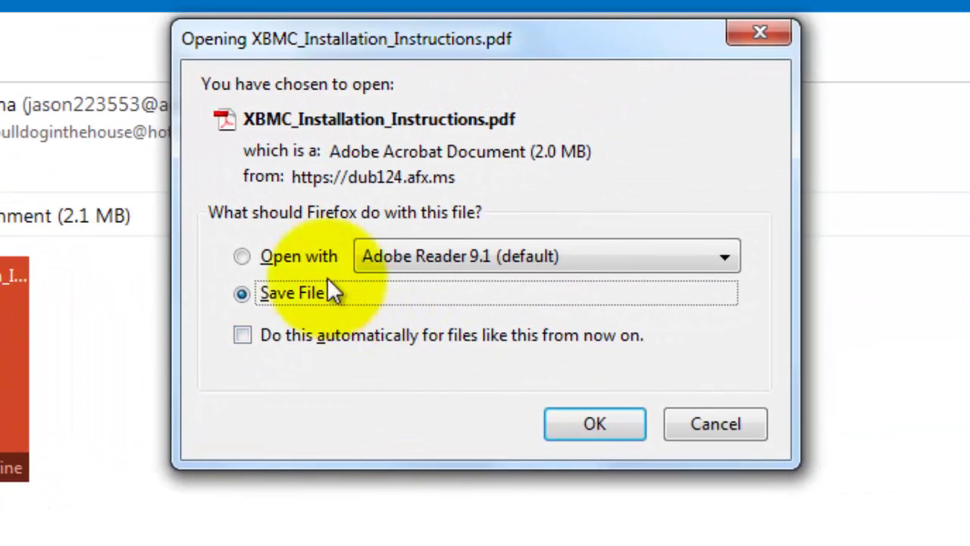
left_click(600, 435)
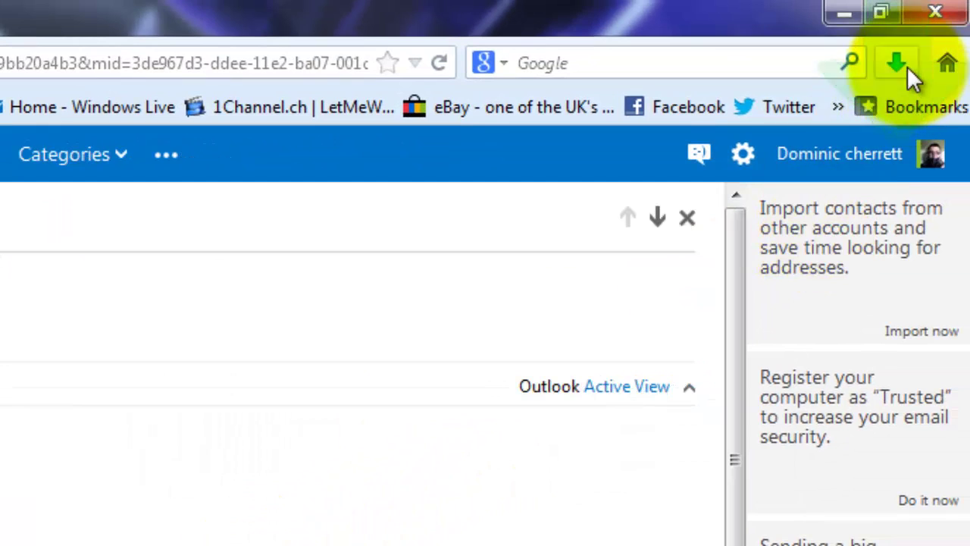
left_click(902, 67)
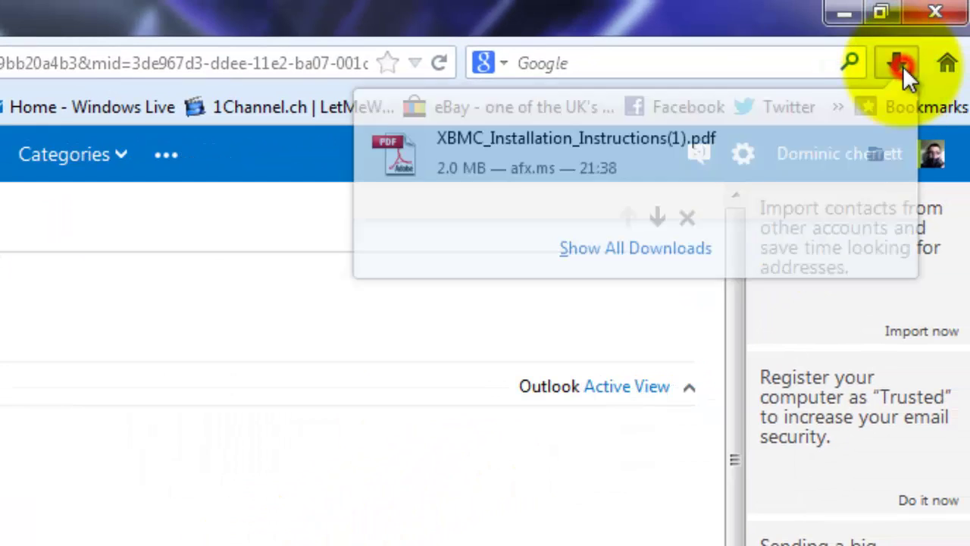
left_click(599, 171)
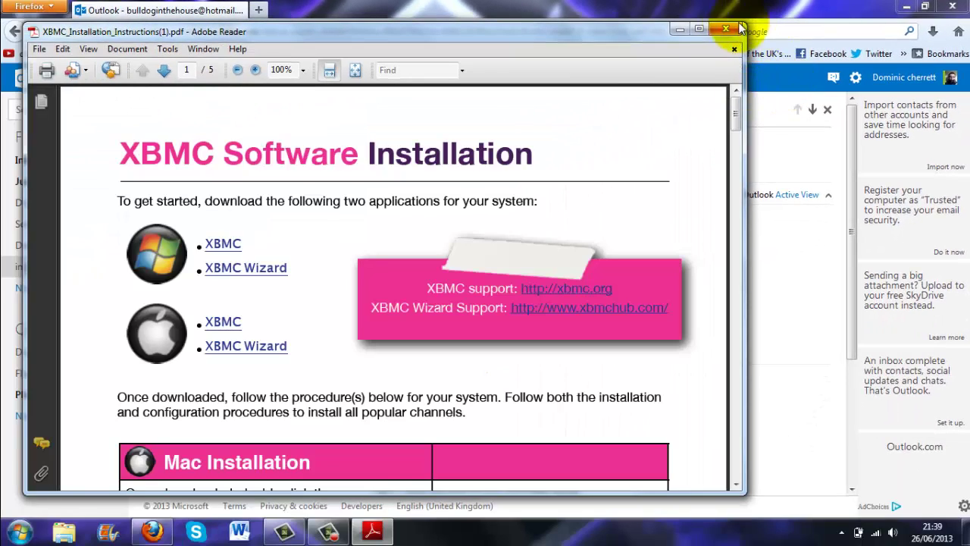
- Maximize the PDF, follow its Windows XBMC Wizard link, and save xbmchub_wizard_installer.exe
left_click(699, 29)
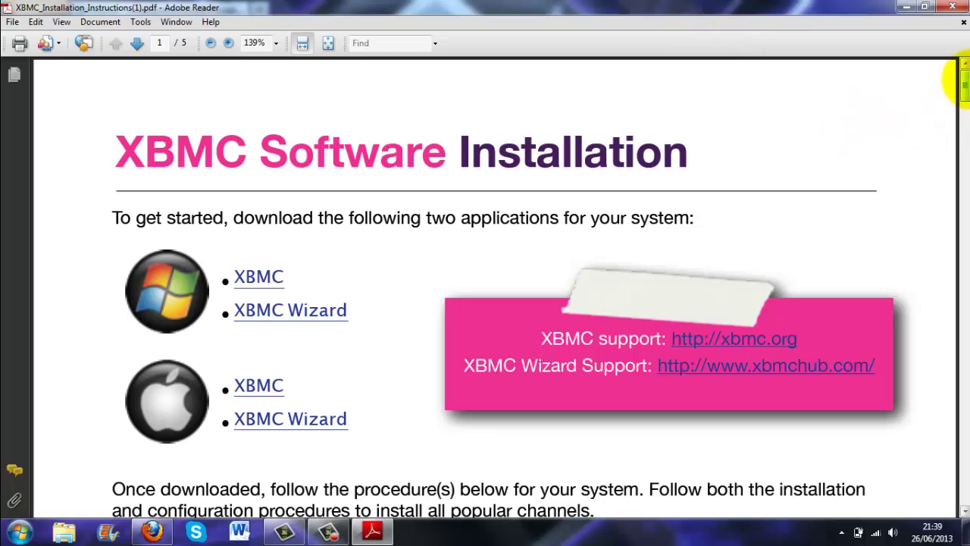
mouse_move(965, 76)
left_mouse_down()
mouse_move(965, 158)
mouse_move(960, 85)
left_mouse_up()
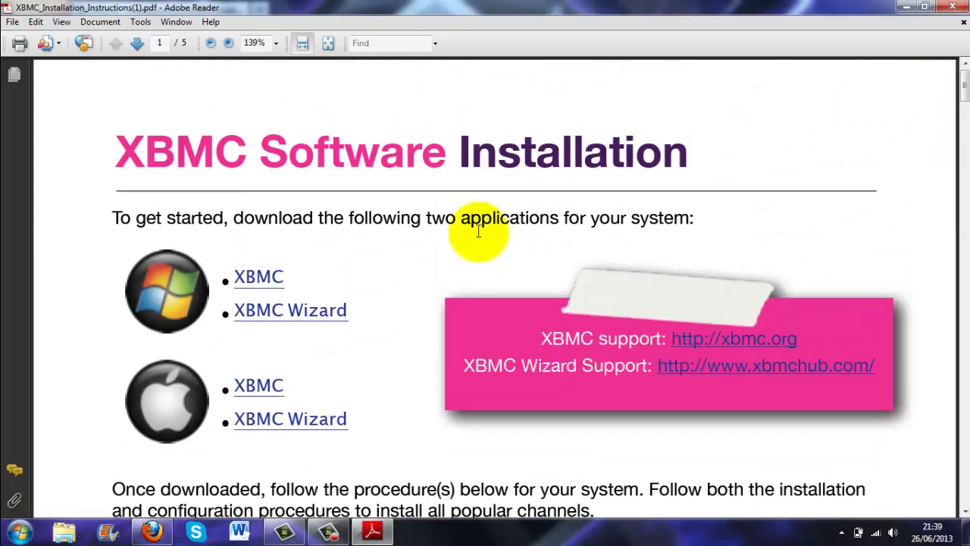
left_click(290, 313)
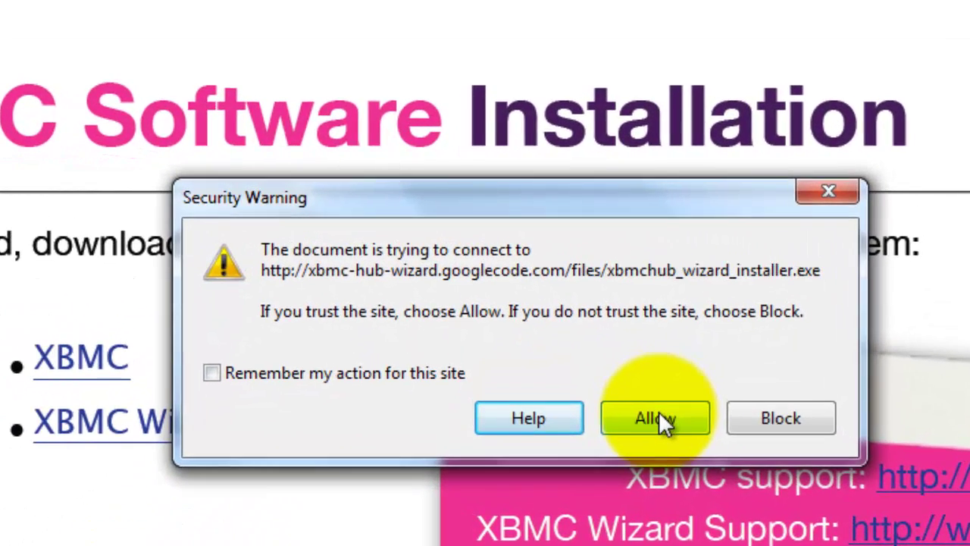
left_click(556, 306)
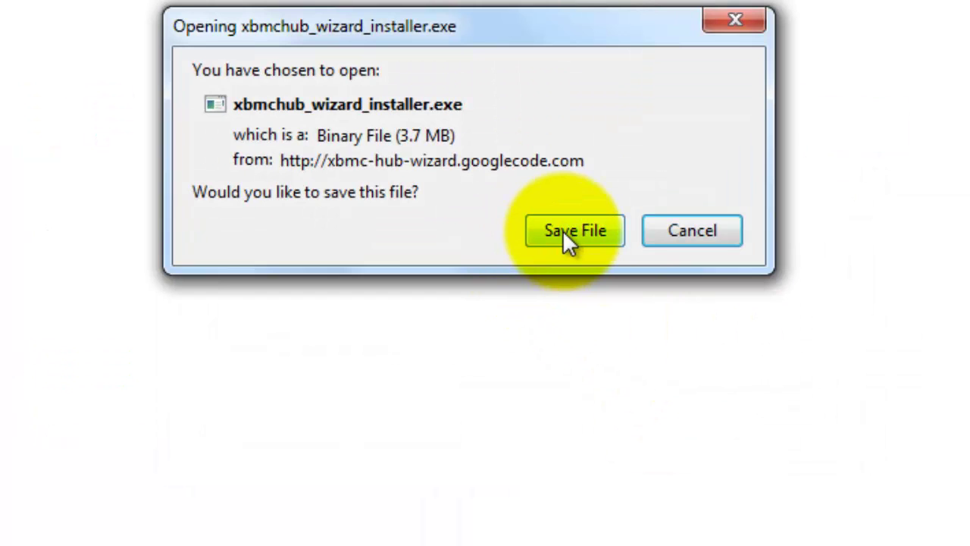
left_click(565, 232)
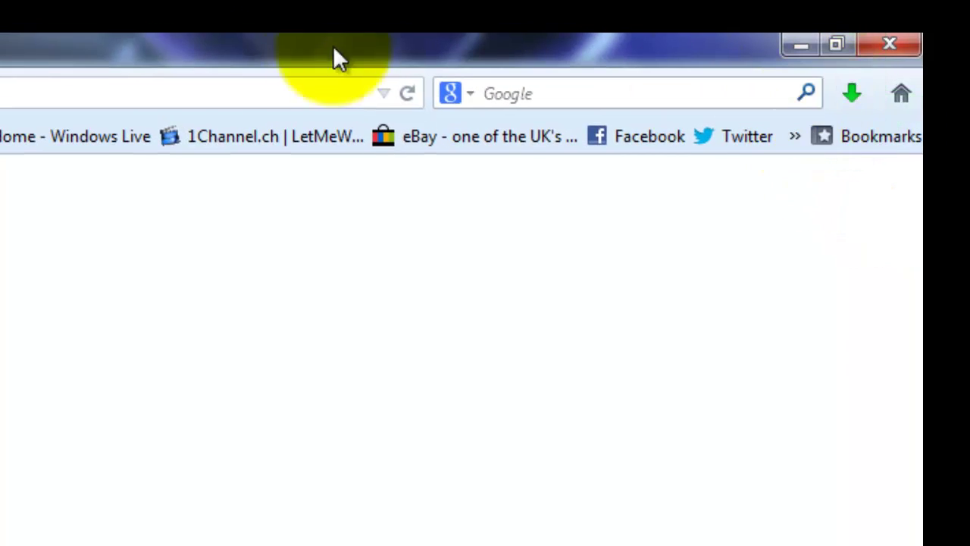
left_click(853, 97)
- Install the XBMCHUB Wizard with the default settings and launch it
left_click(515, 210)
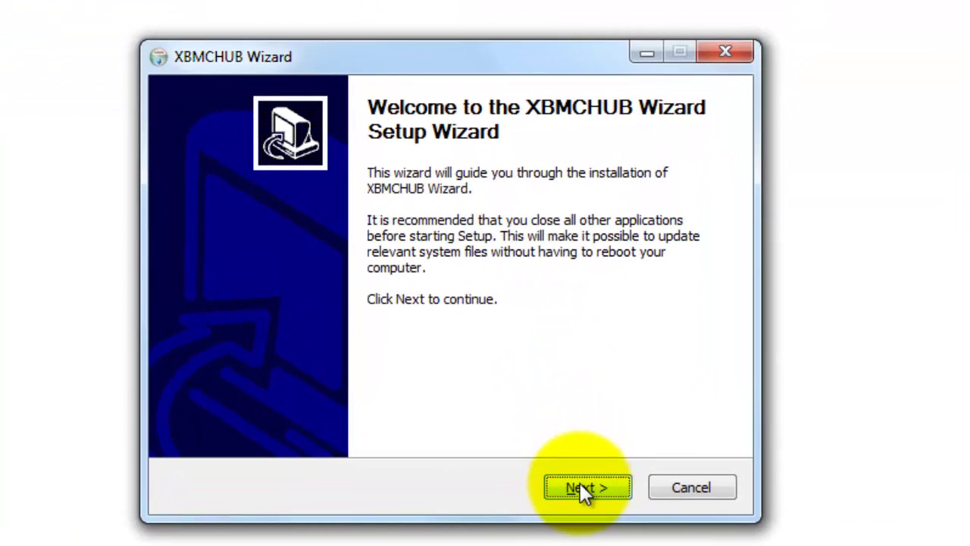
left_click(580, 486)
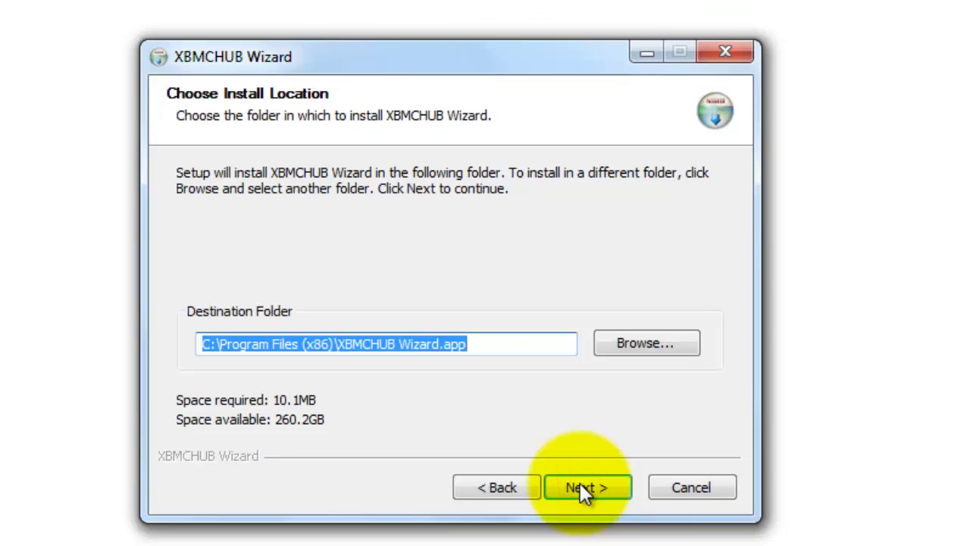
left_click(581, 486)
left_click(581, 486)
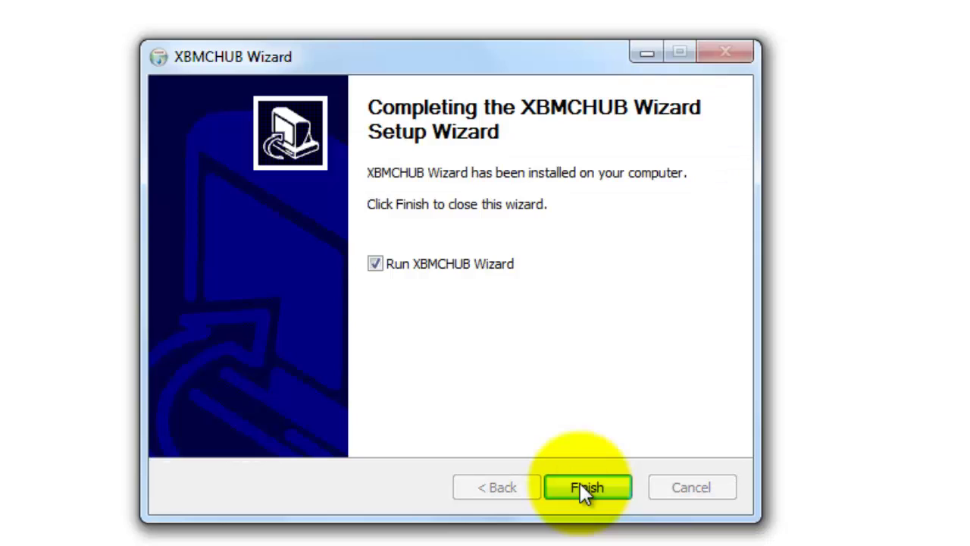
left_click(581, 486)
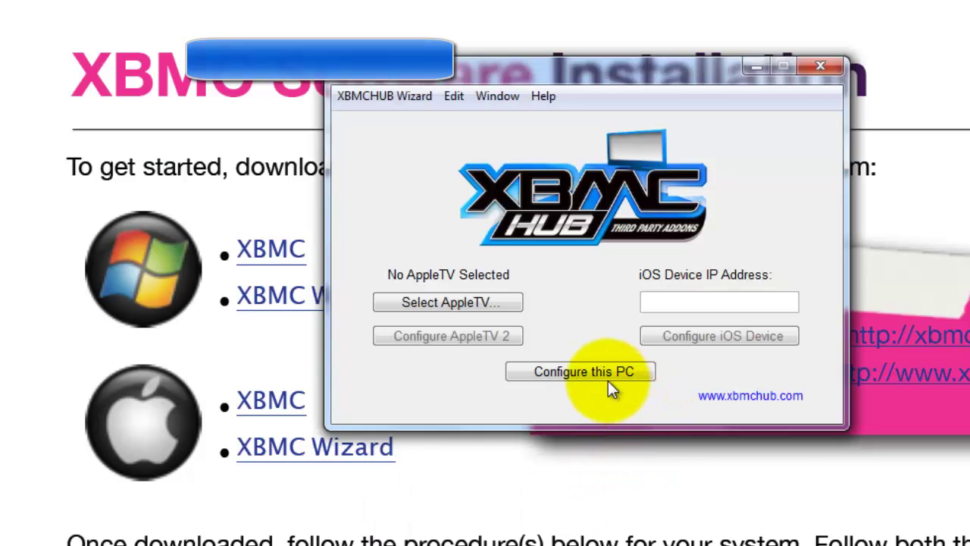
- Try Configure this PC, dismiss the XBMC-not-installed warning, and minimize the wizard
left_click(605, 374)
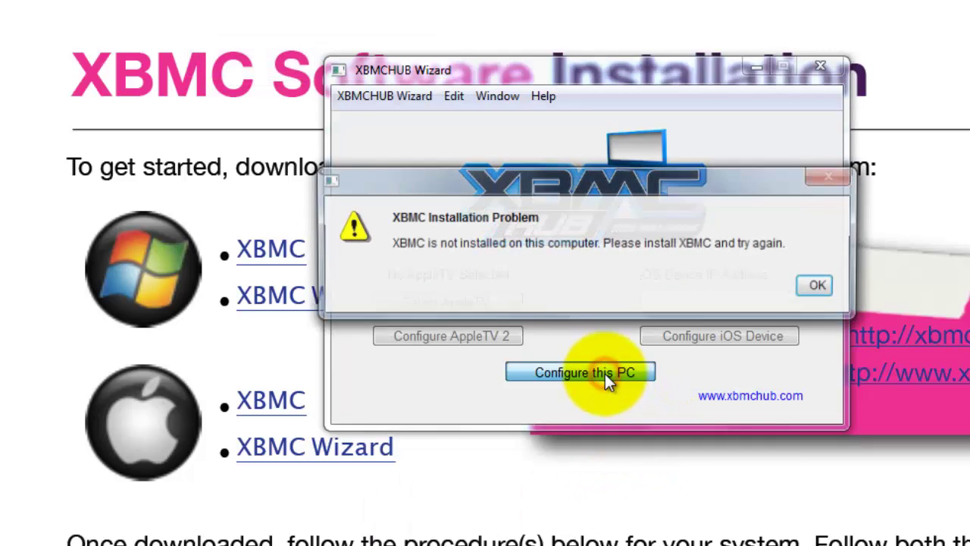
left_click(819, 285)
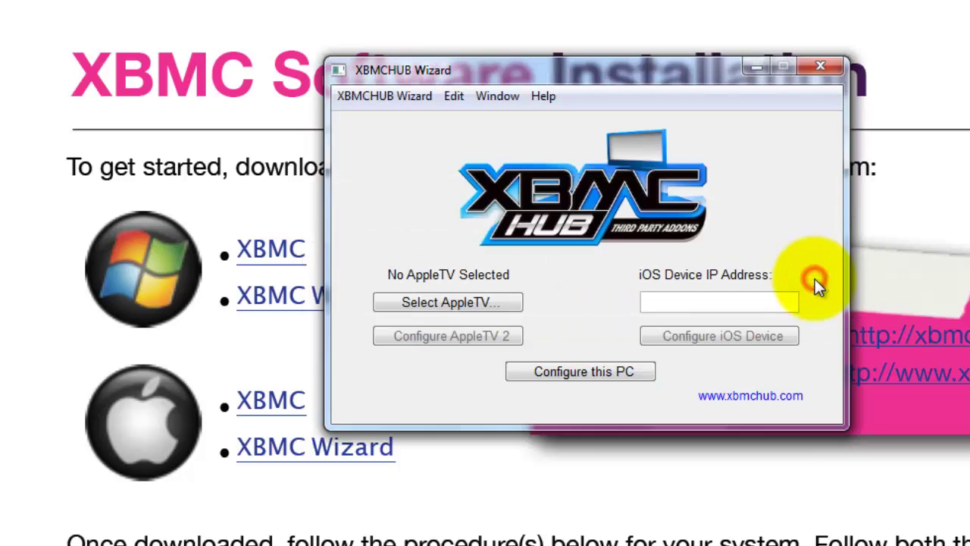
left_click(755, 68)
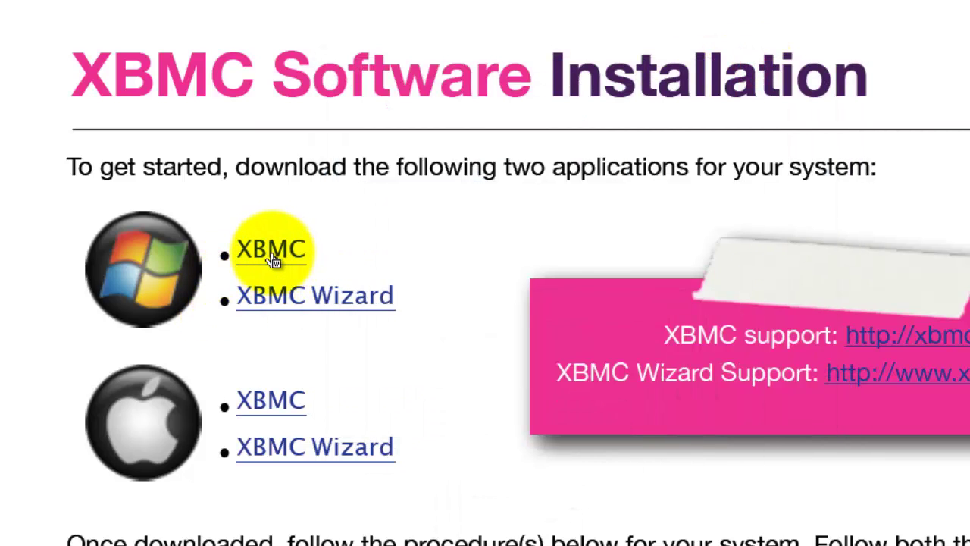
- Download the 49.4 MB xbmc-12.1 installer from the Windows XBMC link and run it
left_click(272, 253)
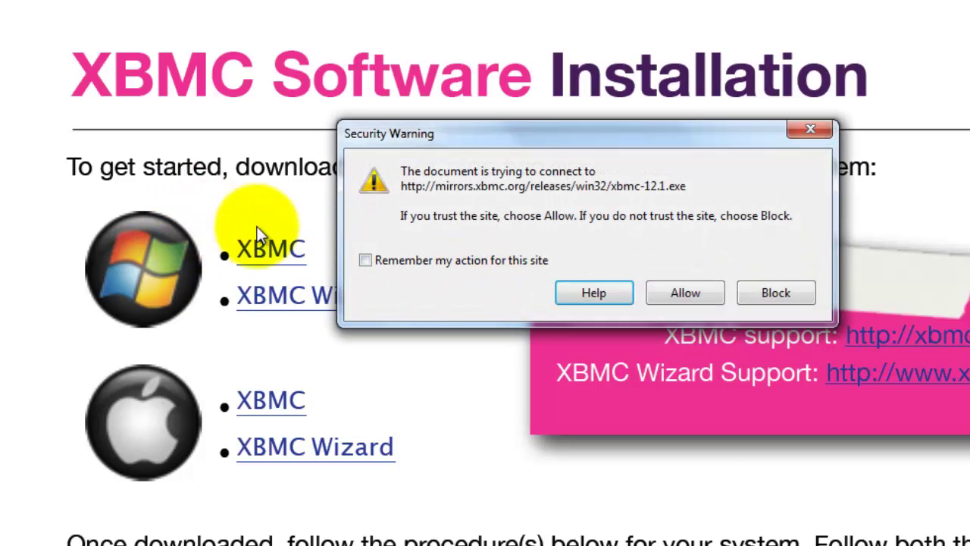
left_click_drag(572, 141, 911, 162)
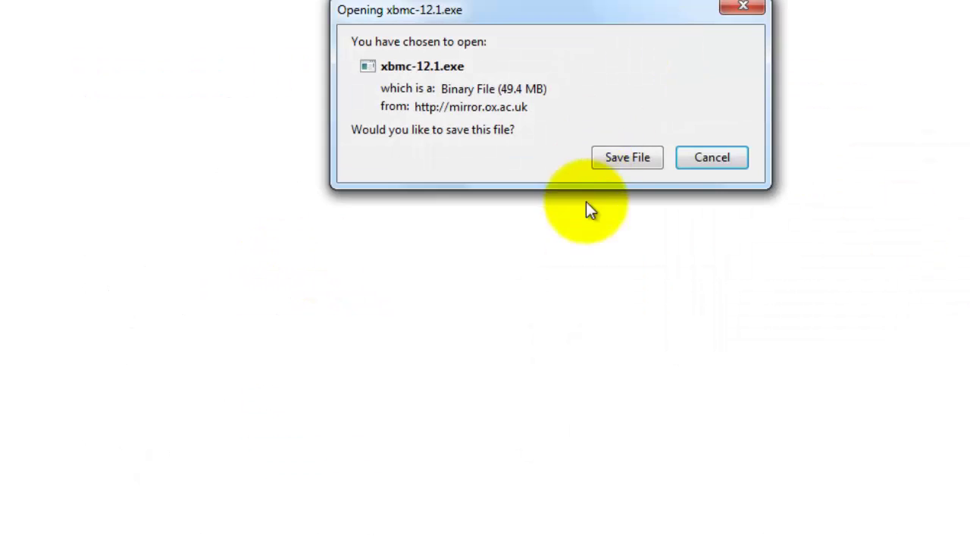
left_click(628, 161)
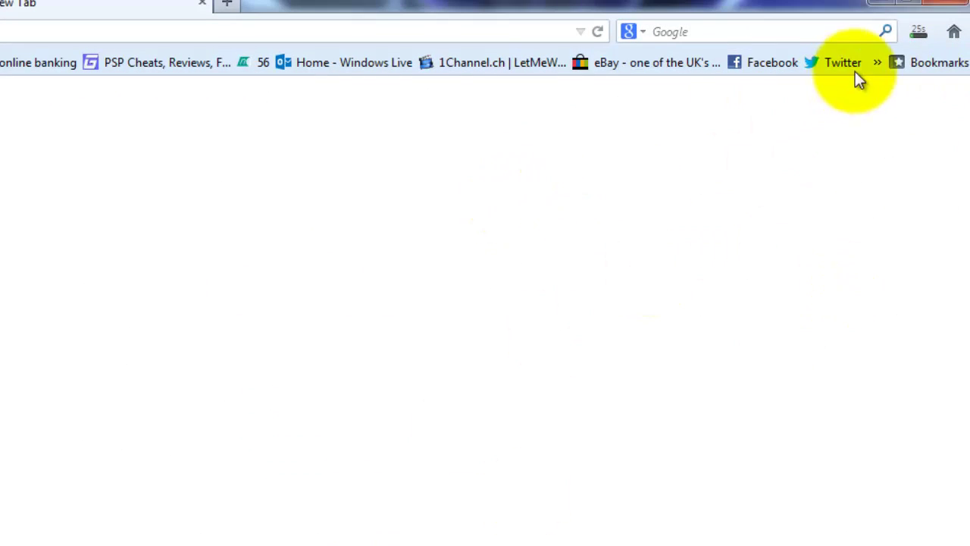
left_click(908, 20)
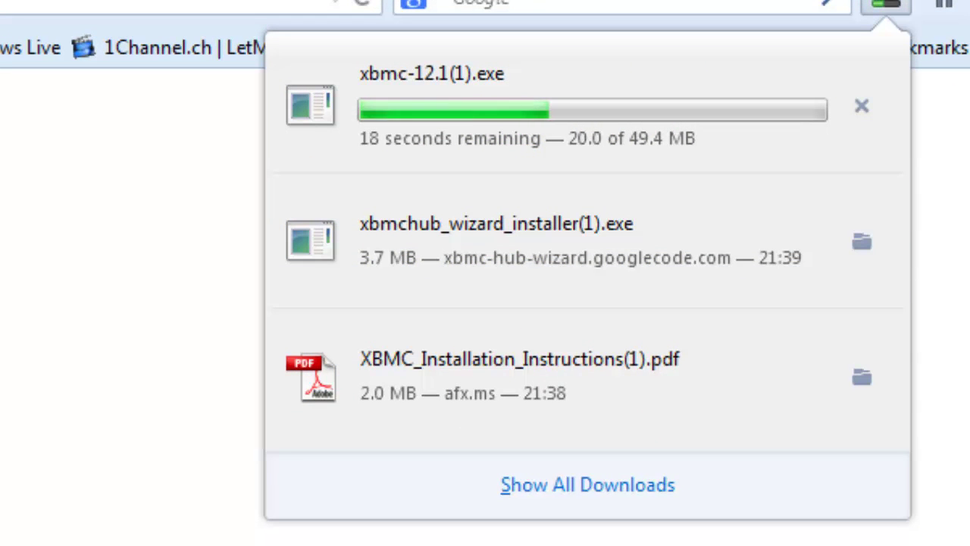
key("Escape")
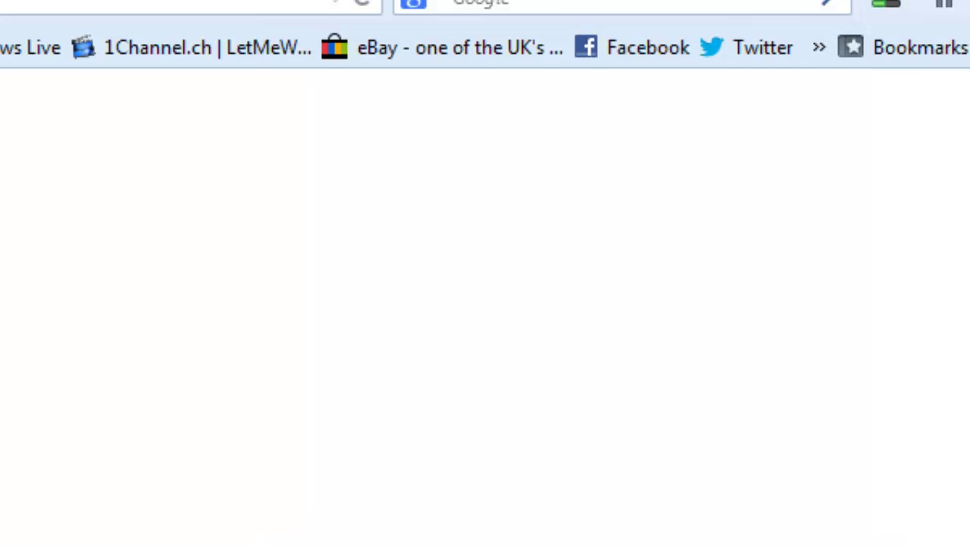
left_click(892, 6)
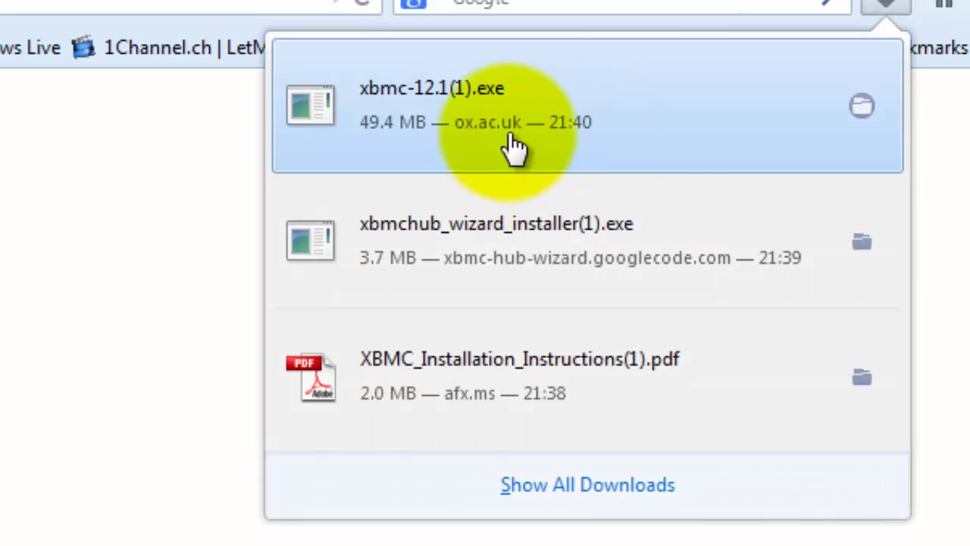
left_click(509, 136)
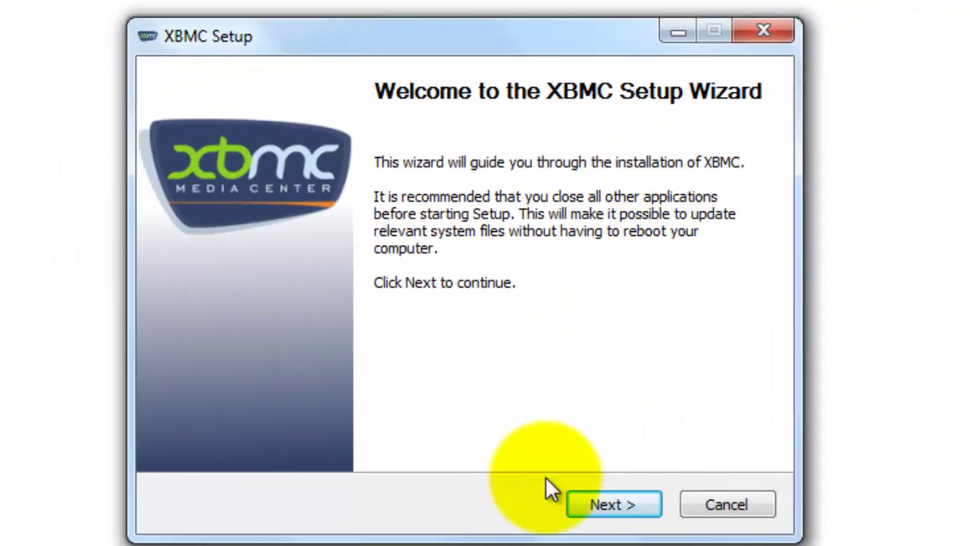
- Install XBMC with the Full components and default location, then close setup
left_click(620, 507)
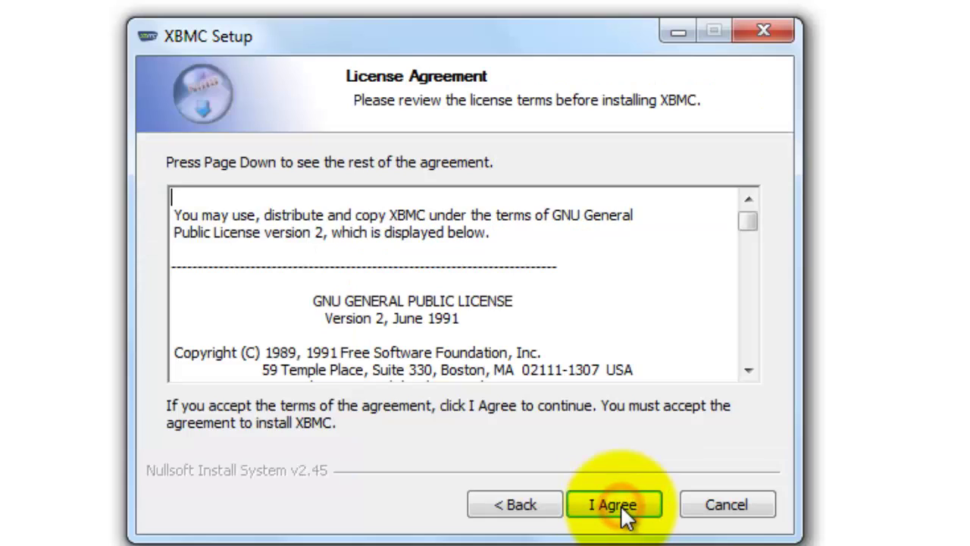
left_click(621, 504)
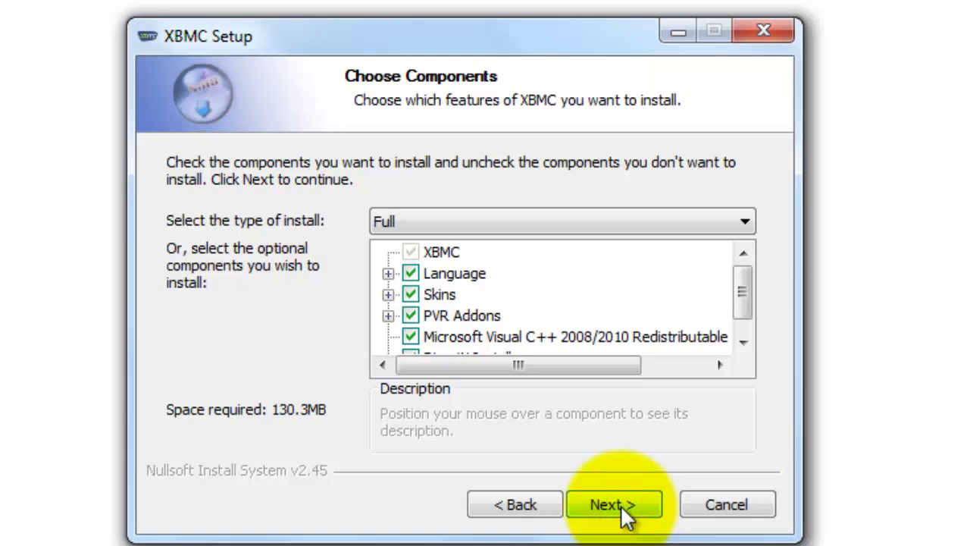
left_click(621, 507)
left_click(621, 506)
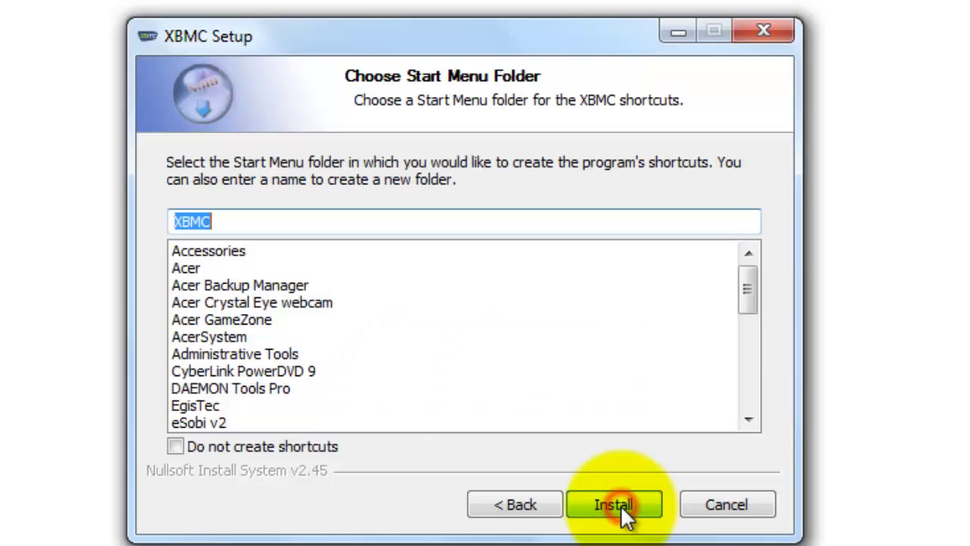
left_click(621, 505)
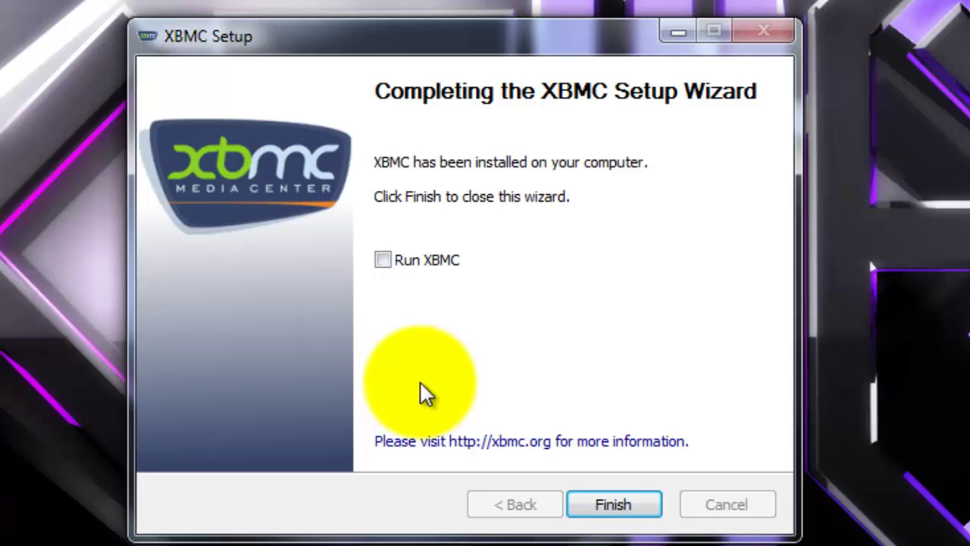
key("Return")
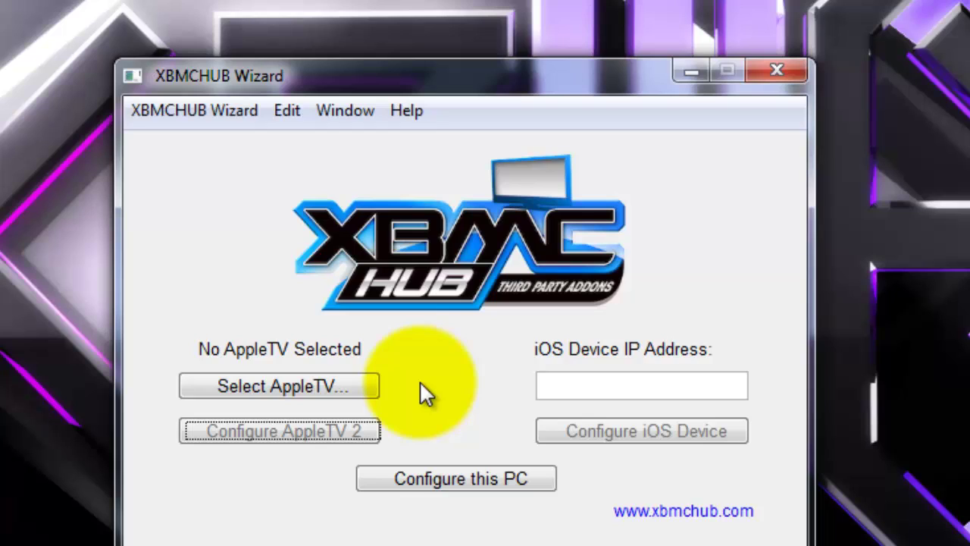
- Run Configure this PC in the XBMCHUB Wizard to add the hub add-ons
key("Return")
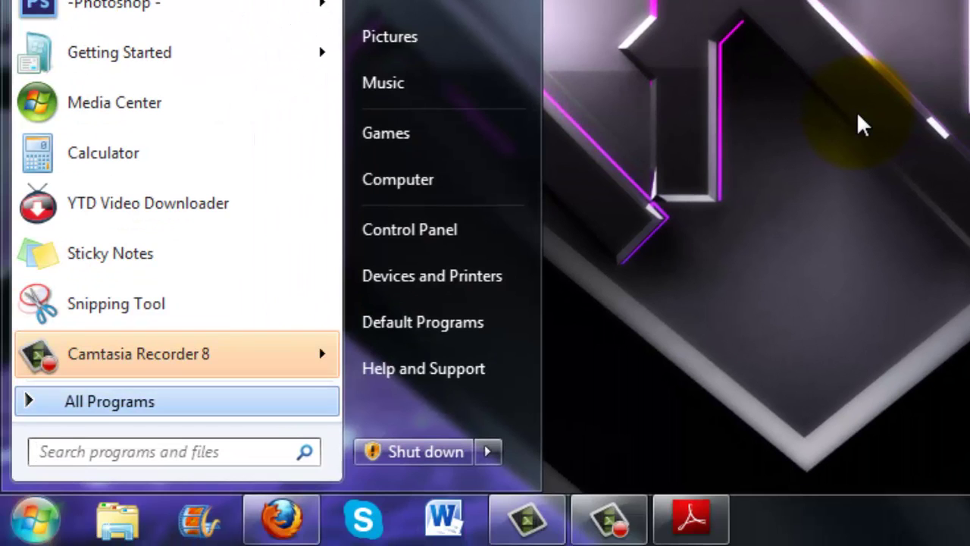
- Launch XBMC from its folder under All Programs in the Start menu
key("Return")
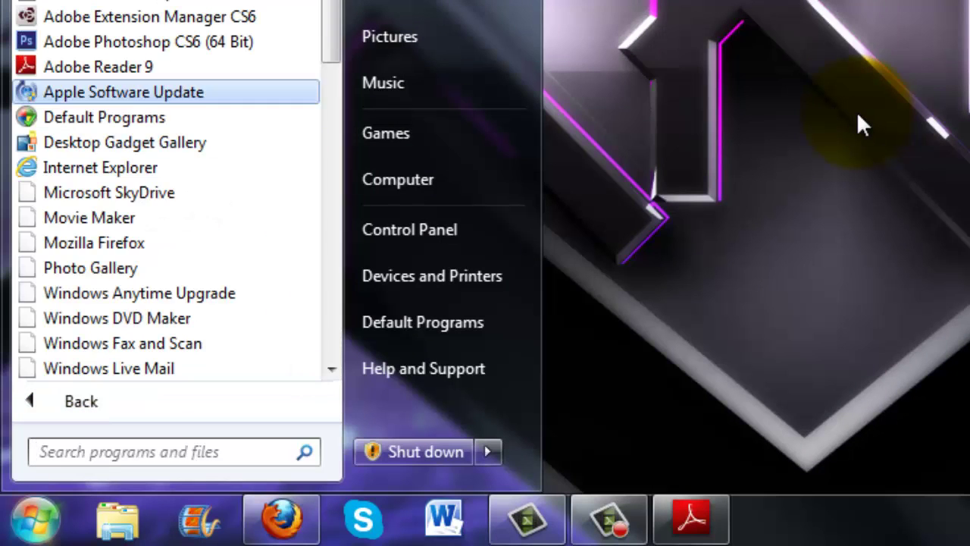
scroll(859, 116, "down", 7)
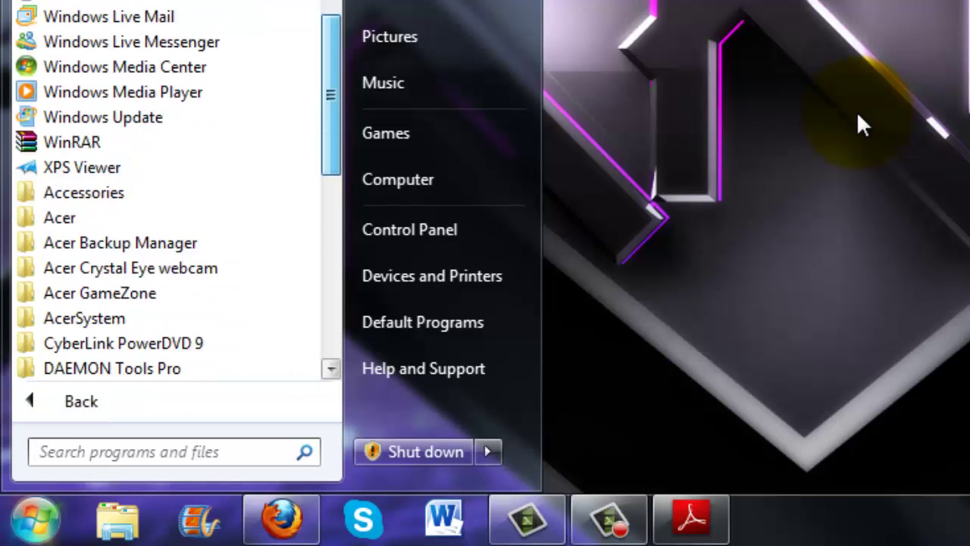
scroll(859, 125, "down", 5)
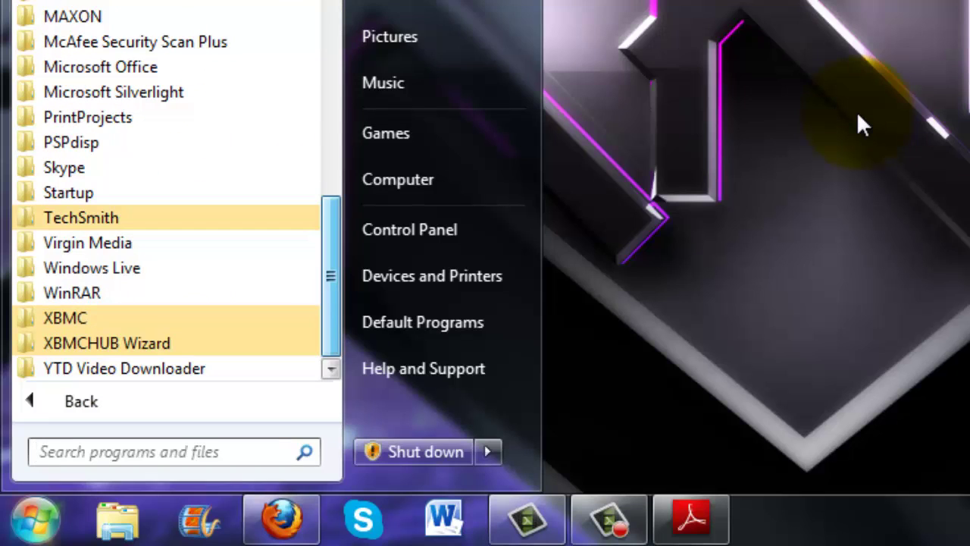
key("x")
key("Up")
key("Return")
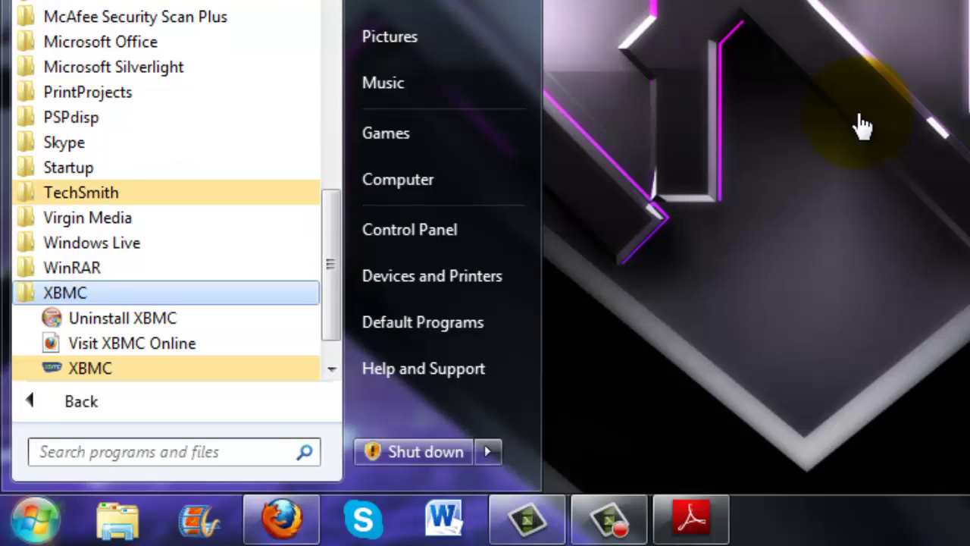
key("Down")
key("Down")
key("Down")
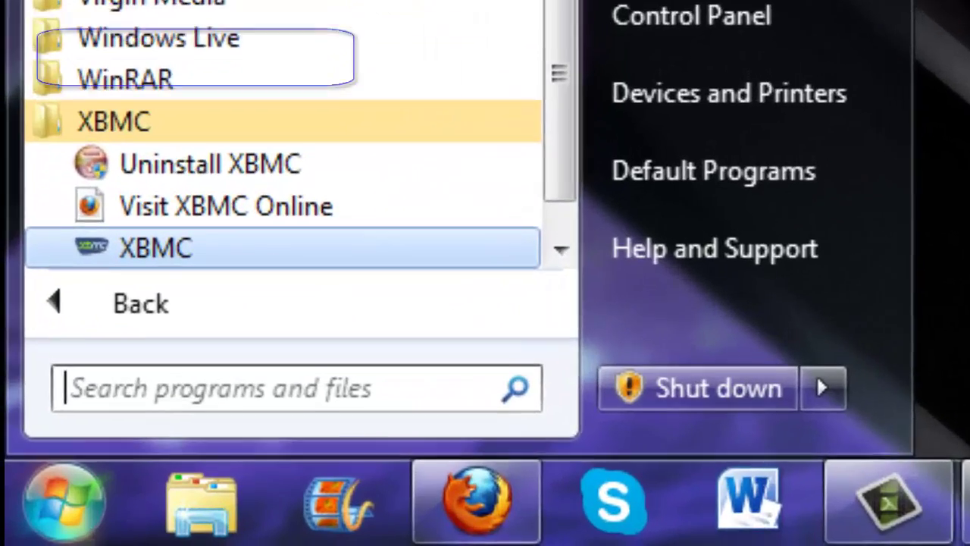
key("Up")
key("Down")
key("Down")
key("Up")
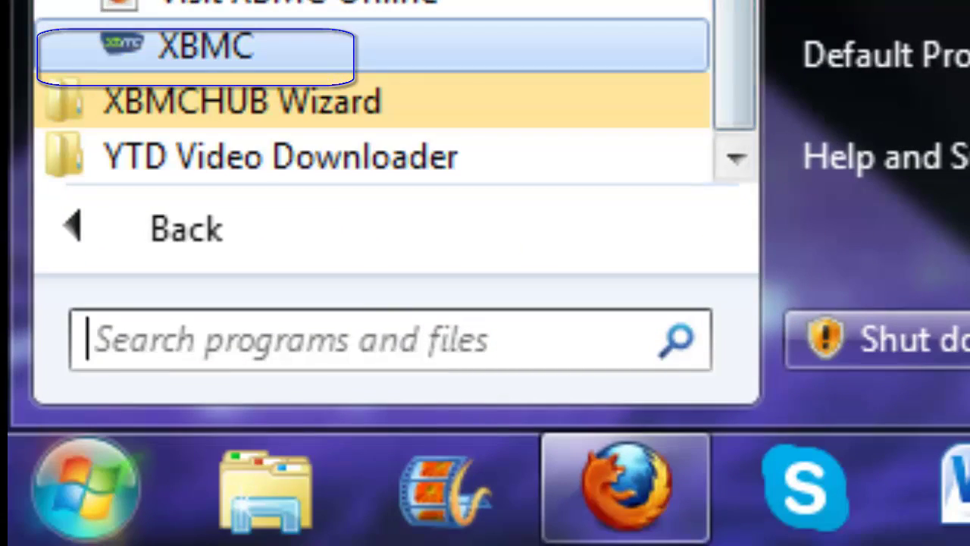
key("Return")
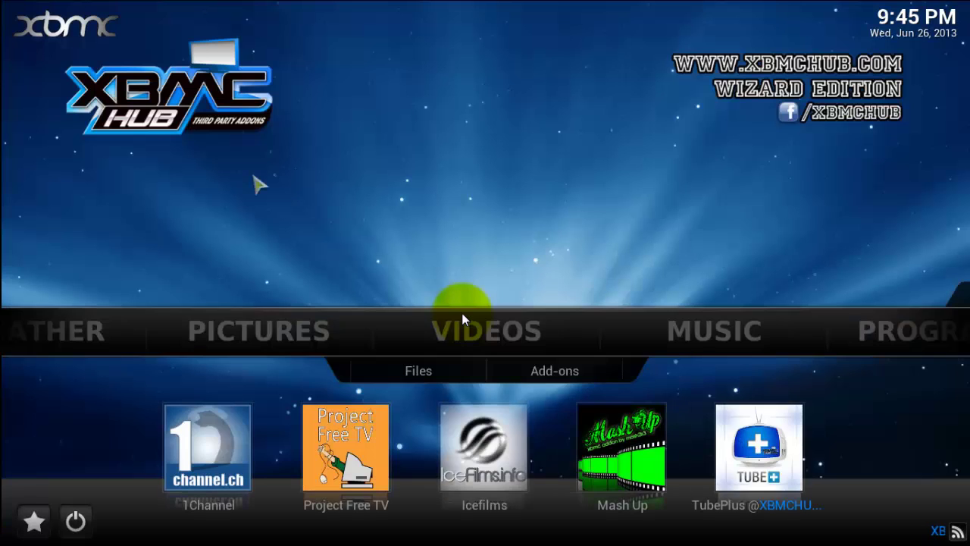
mouse_move(364, 332)
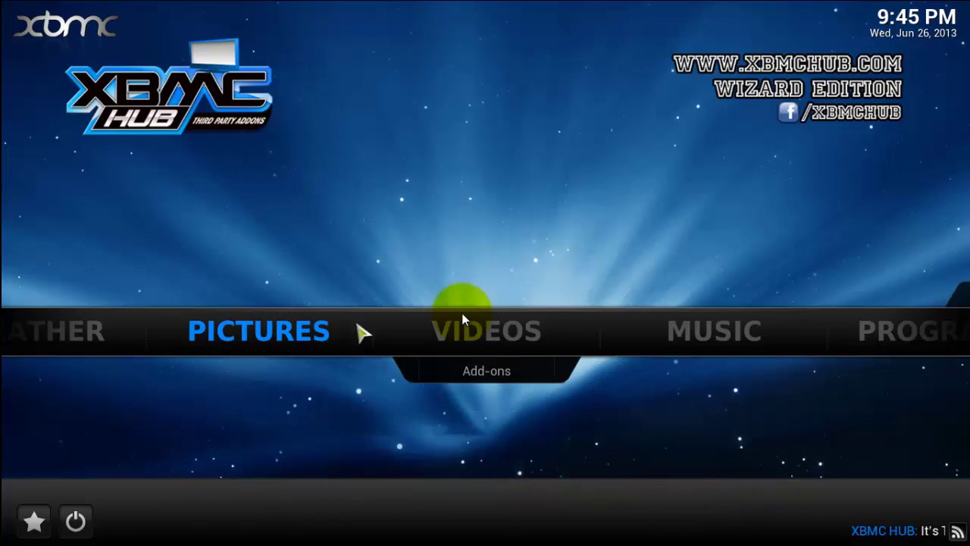
mouse_move(479, 320)
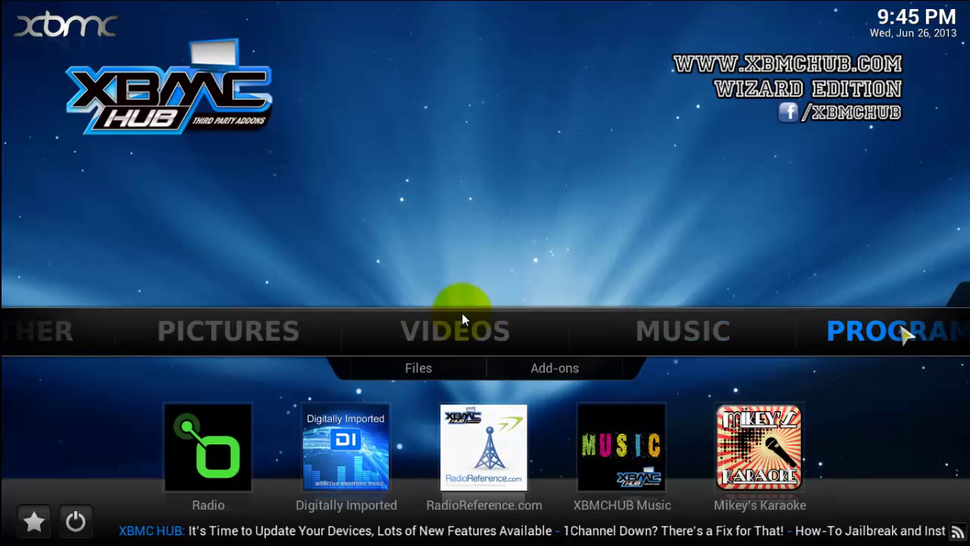
mouse_move(502, 342)
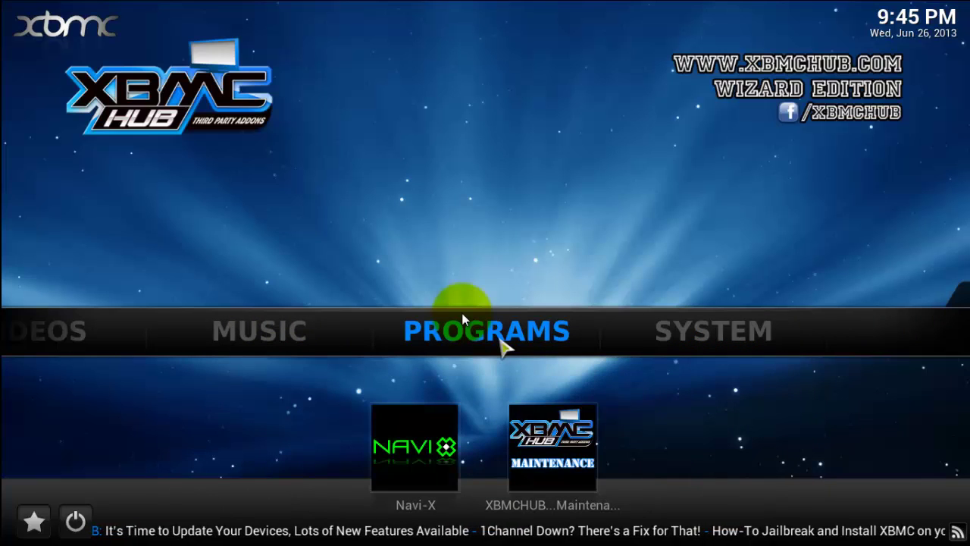